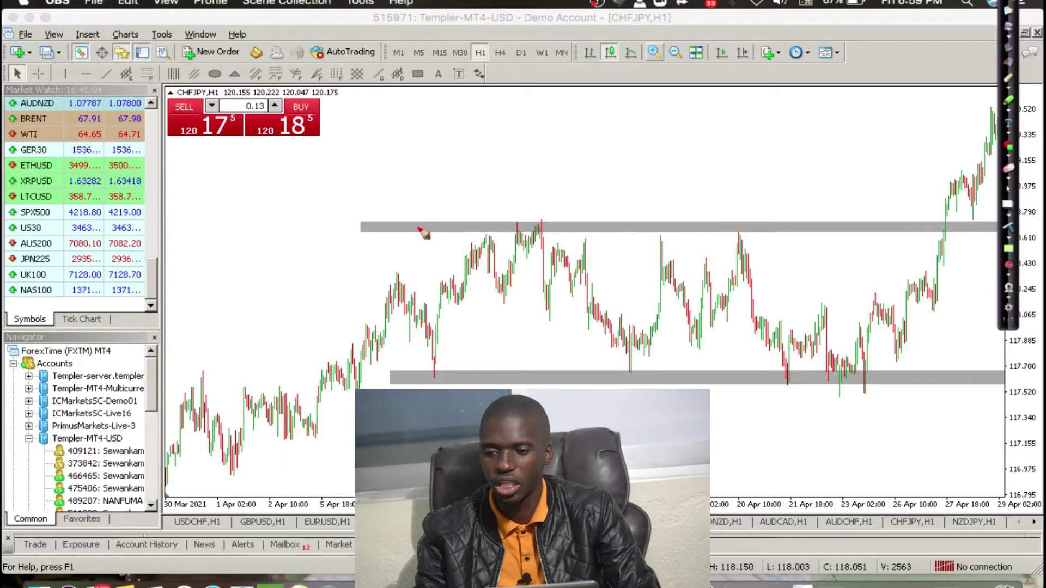
- Draw red lines over the upper and lower bands, label them A and B, and sketch a zigzag
drag(404, 228, 915, 226)
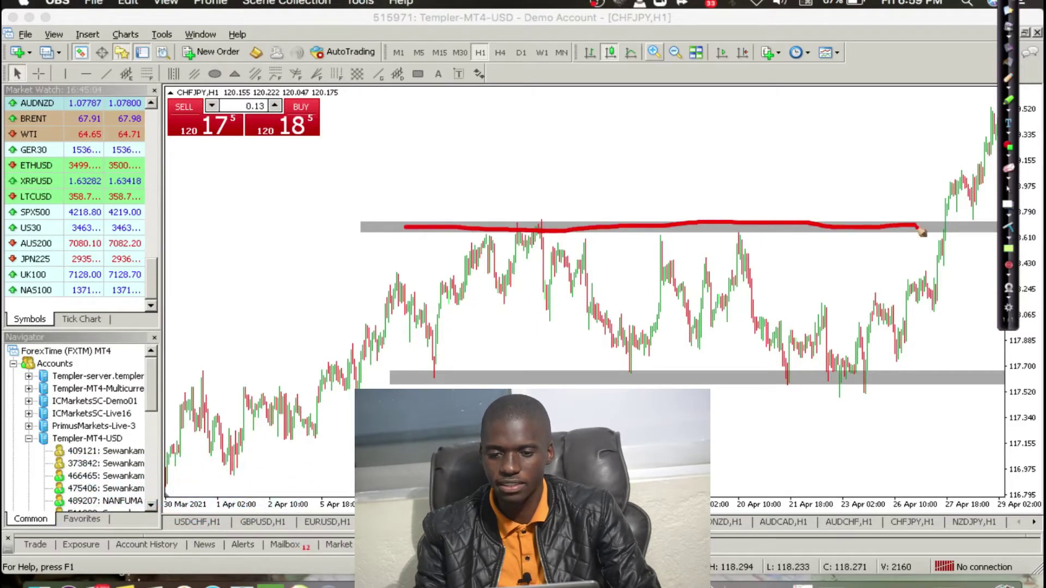
drag(417, 381, 961, 375)
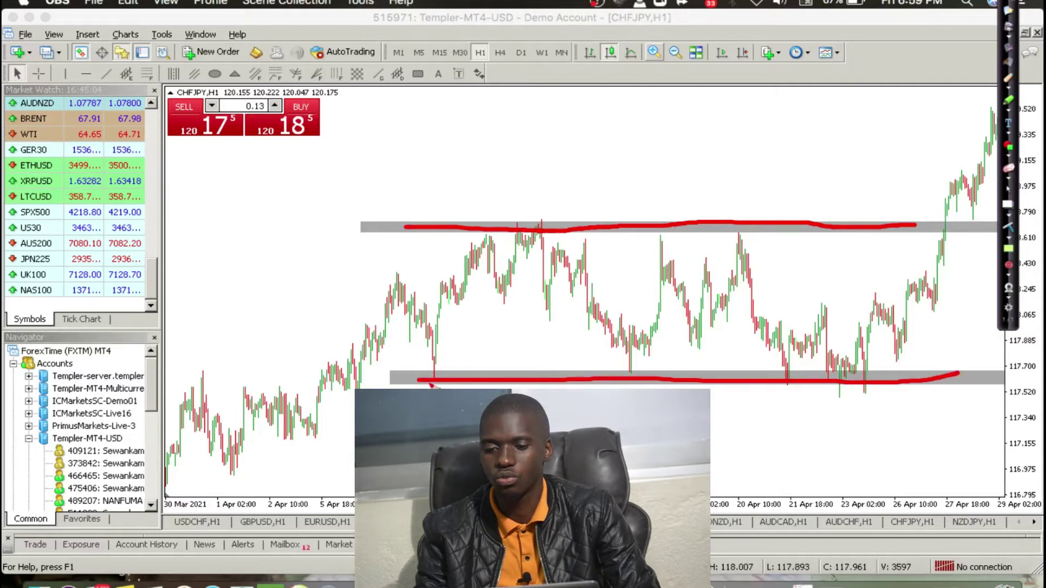
mouse_move(333, 243)
mouse_down()
mouse_move(344, 226)
mouse_move(360, 248)
mouse_move(345, 244)
mouse_move(369, 241)
mouse_up()
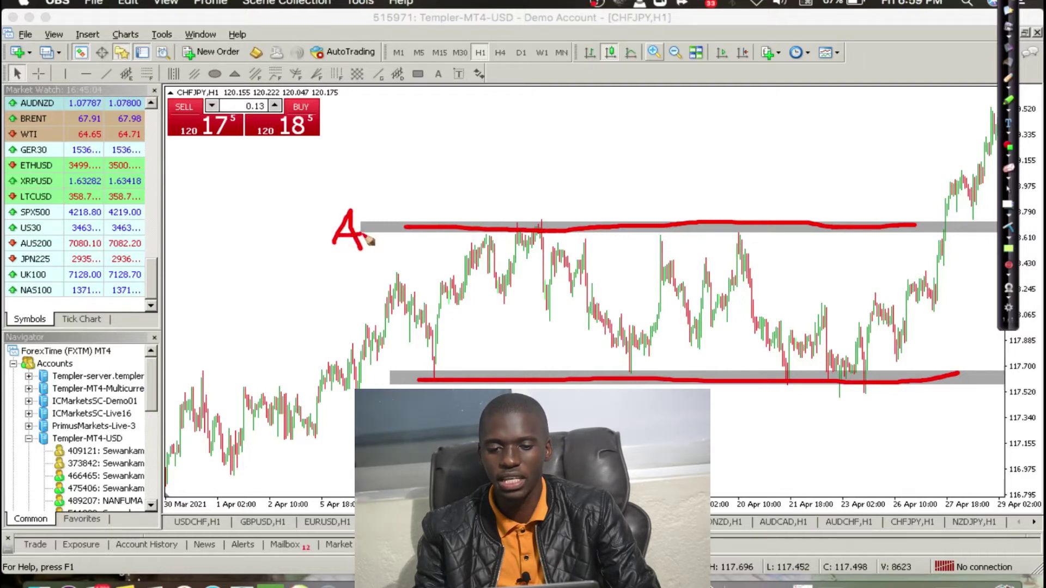
mouse_move(343, 374)
mouse_down()
mouse_move(348, 406)
mouse_move(357, 383)
mouse_move(361, 405)
mouse_move(349, 404)
mouse_up()
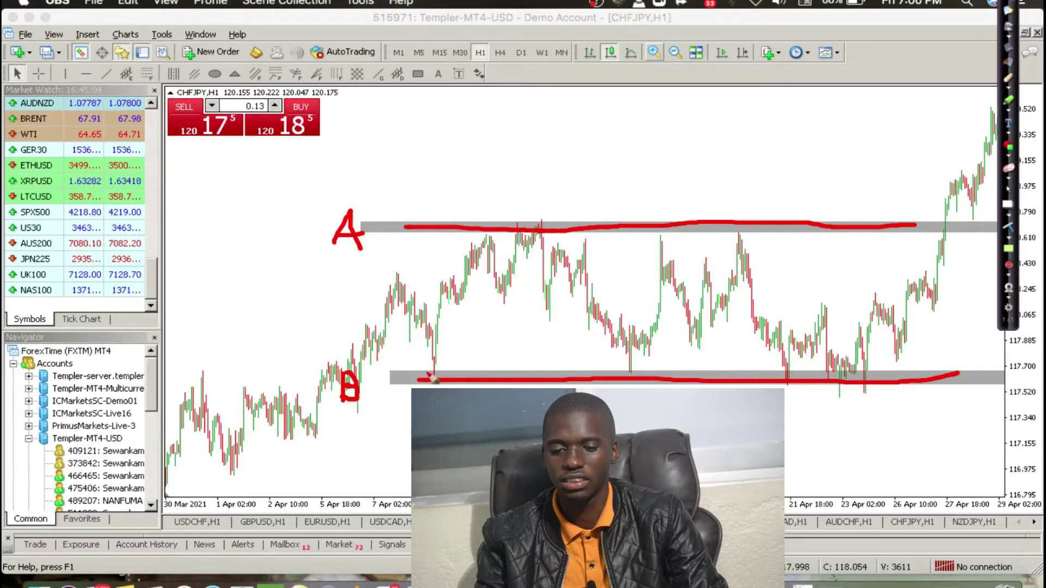
mouse_move(434, 378)
mouse_down()
mouse_move(437, 335)
mouse_move(487, 233)
mouse_move(542, 265)
mouse_move(647, 371)
mouse_move(662, 229)
mouse_move(672, 286)
mouse_move(697, 313)
mouse_move(800, 372)
mouse_move(743, 247)
mouse_up()
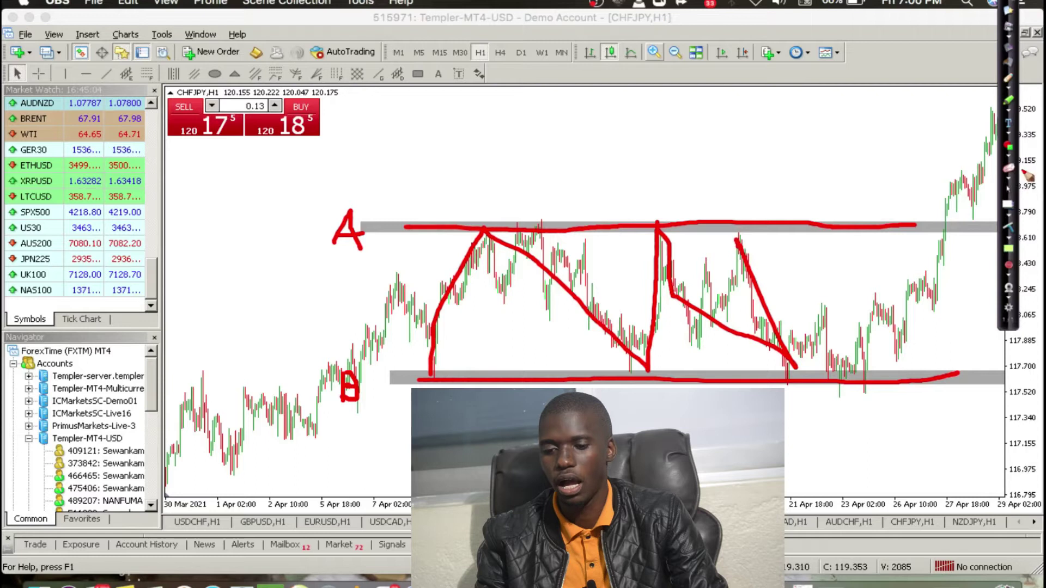
- Erase the rough strokes on the range's right side and redraw the swing leg to the top band
click(1008, 168)
mouse_move(784, 360)
mouse_down()
mouse_move(737, 242)
mouse_move(738, 305)
mouse_move(758, 372)
mouse_move(683, 303)
mouse_move(665, 251)
mouse_up()
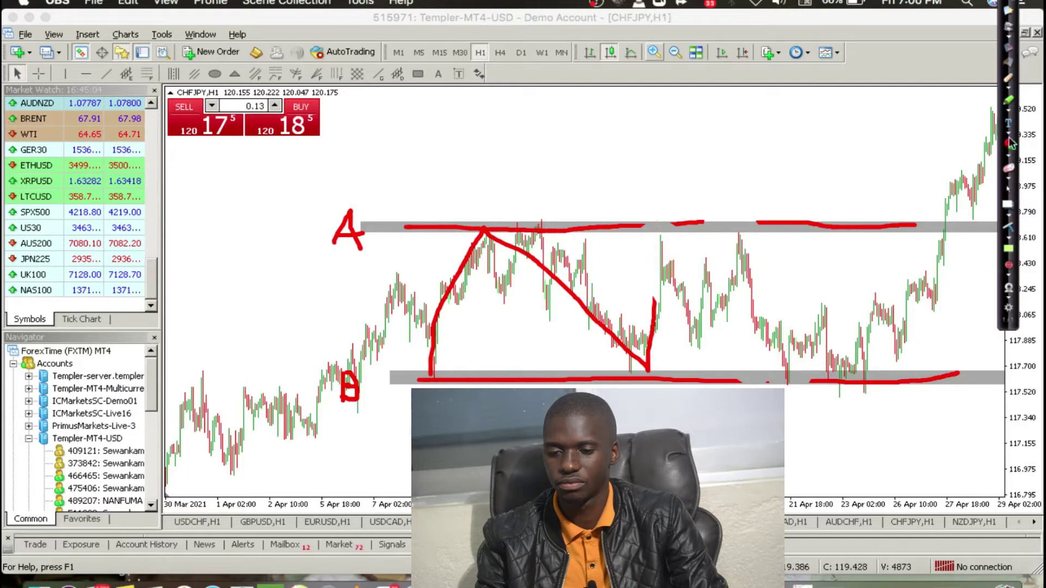
click(1012, 82)
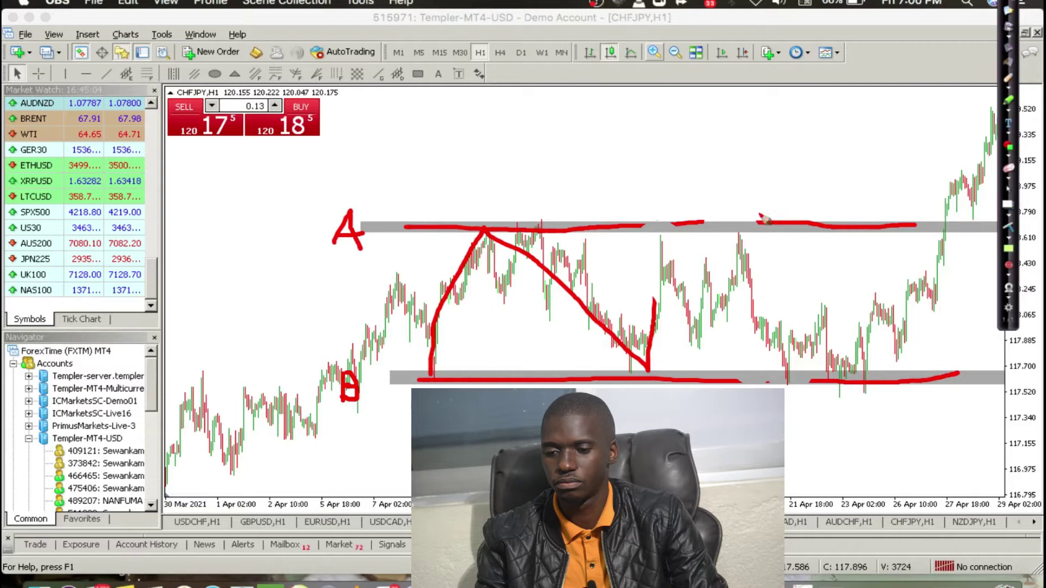
mouse_move(656, 357)
mouse_down()
mouse_move(674, 228)
mouse_move(698, 350)
mouse_move(752, 229)
mouse_move(753, 270)
mouse_move(806, 388)
mouse_move(953, 234)
mouse_up()
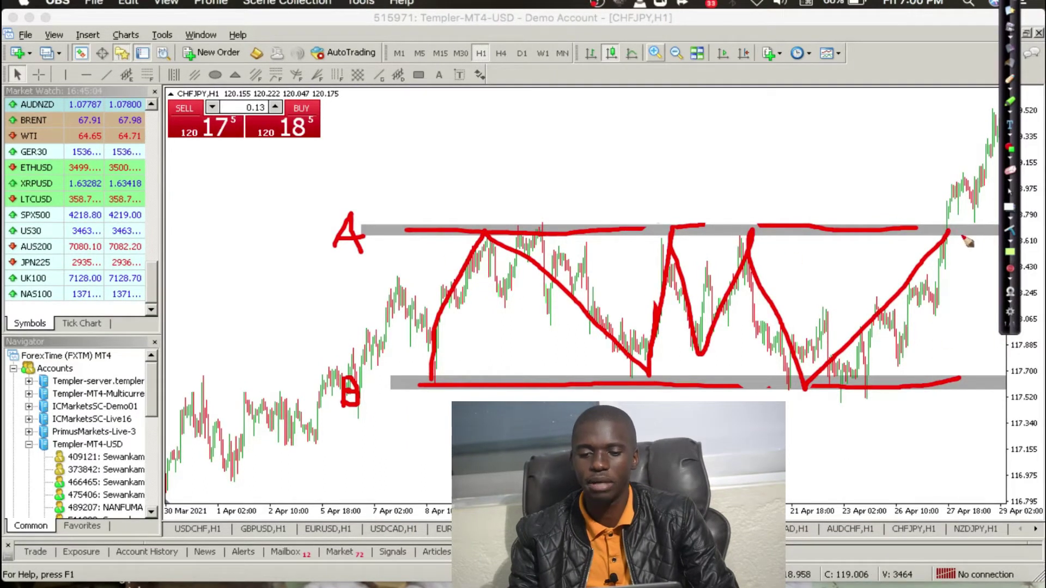
- Redraw the gaps in the top and bottom band lines and sketch price rising above band A
mouse_move(972, 230)
mouse_down()
mouse_move(721, 237)
mouse_move(630, 235)
mouse_up()
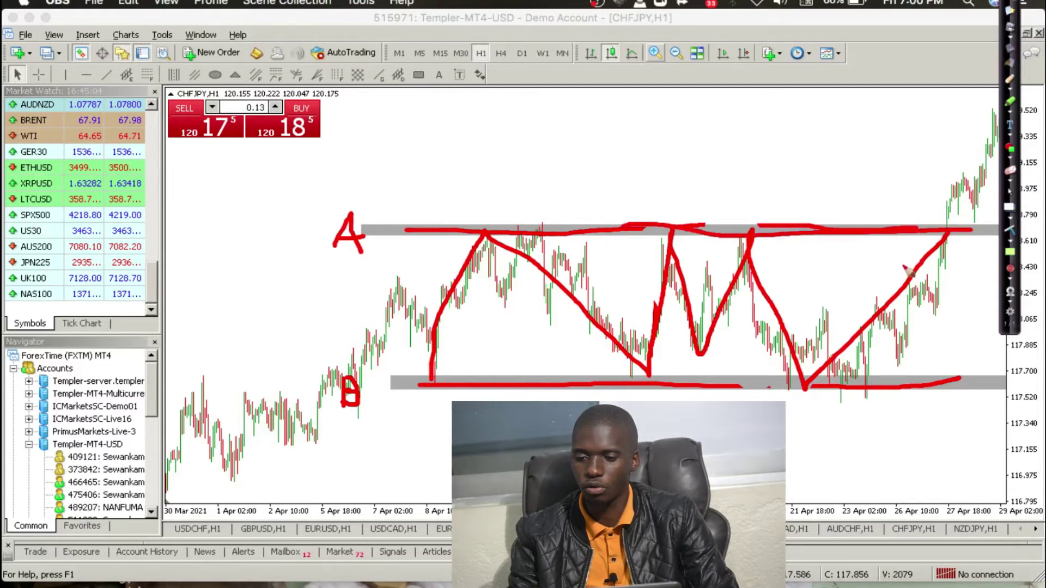
drag(827, 389, 729, 390)
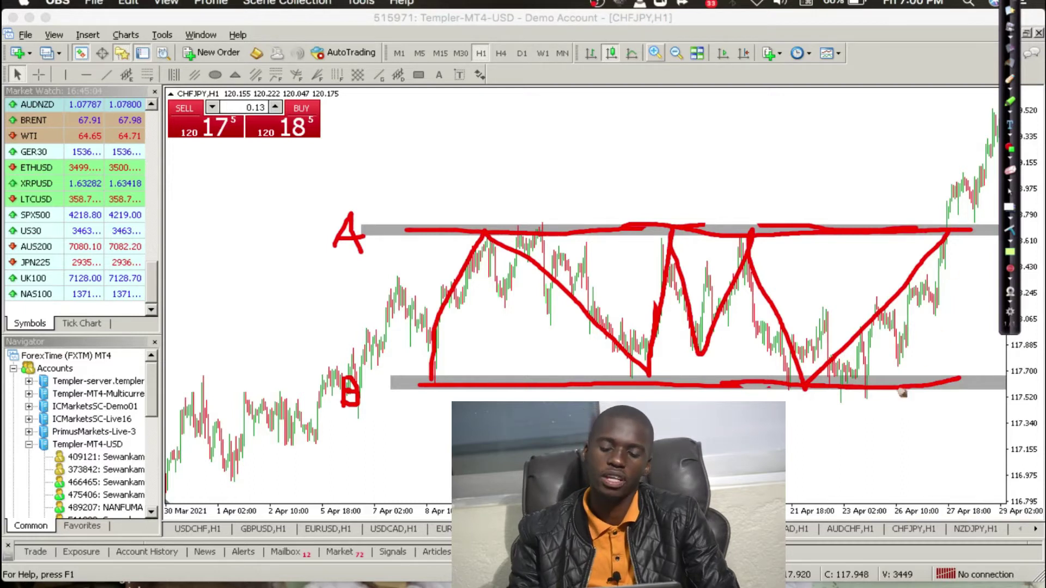
mouse_move(947, 223)
mouse_down()
mouse_move(963, 185)
mouse_move(979, 211)
mouse_move(978, 238)
mouse_move(998, 124)
mouse_up()
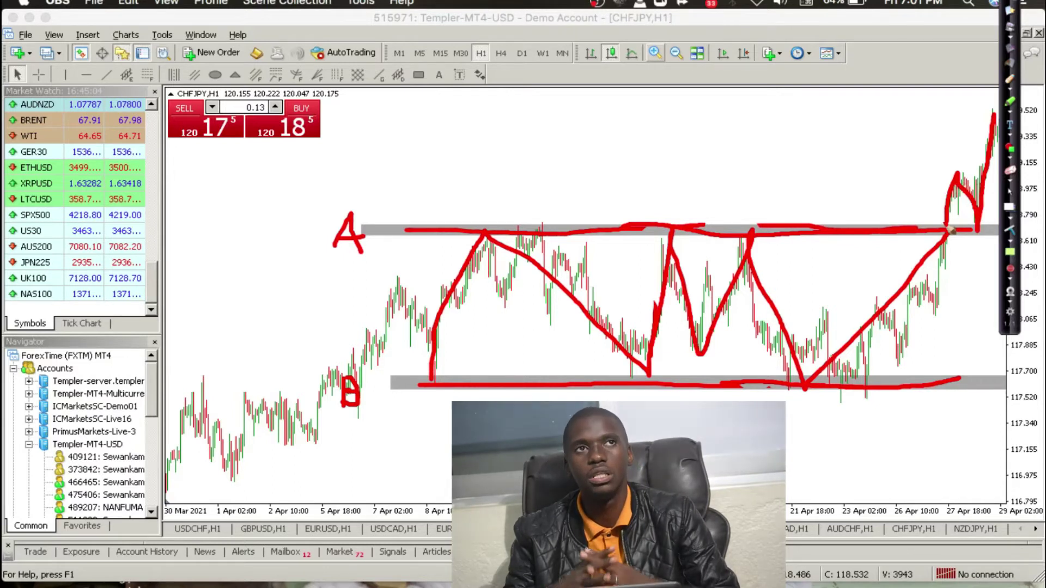
- Draw a downward arrow from the breakout point below band B and write BO beneath it
drag(944, 245, 939, 386)
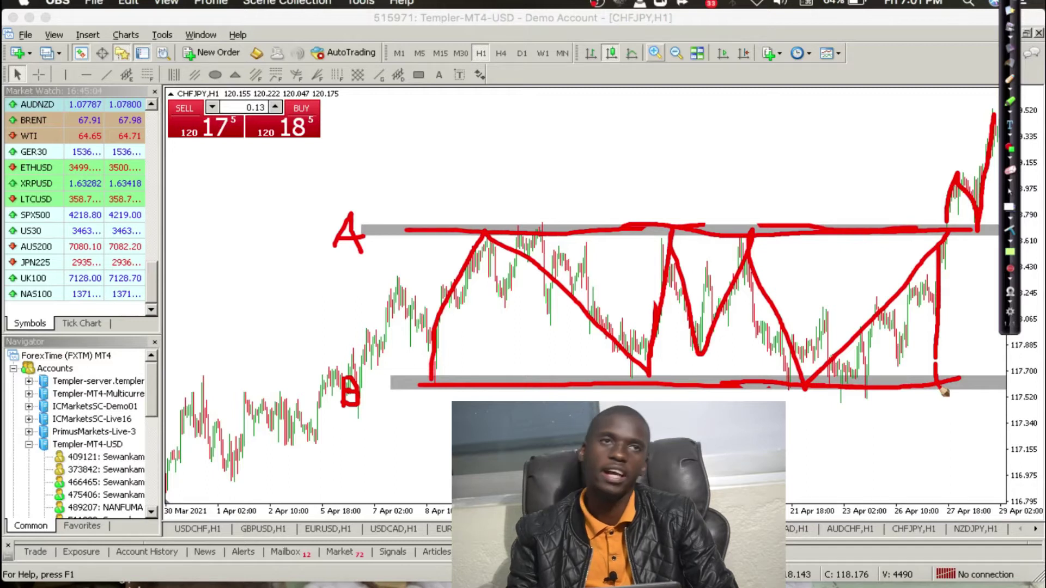
drag(939, 387, 948, 434)
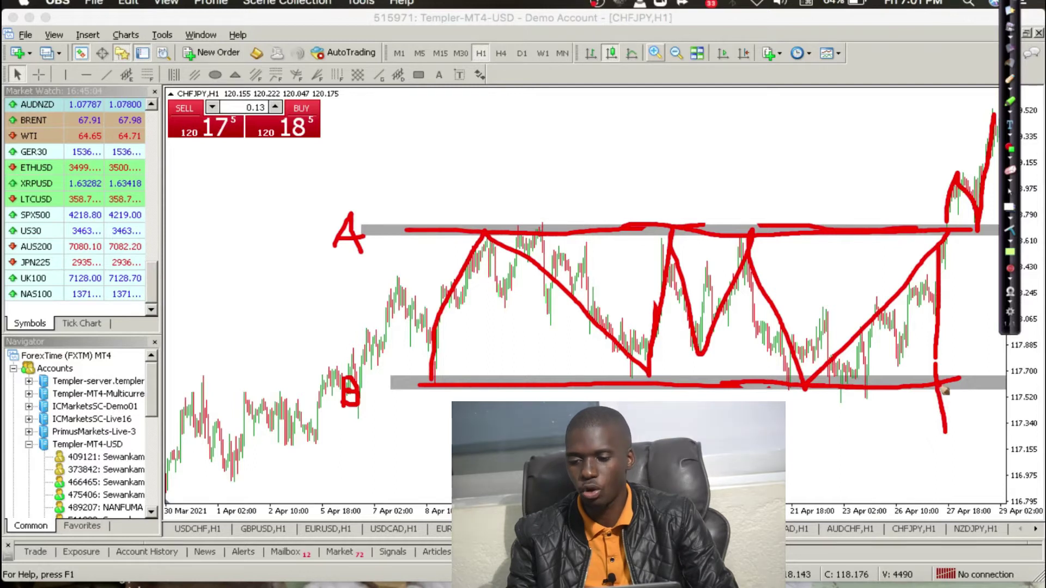
mouse_move(942, 390)
mouse_down()
mouse_move(905, 466)
mouse_move(923, 450)
mouse_up()
mouse_move(851, 464)
mouse_down()
mouse_move(850, 511)
mouse_move(850, 453)
mouse_move(866, 461)
mouse_move(861, 484)
mouse_move(888, 494)
mouse_move(844, 507)
mouse_up()
mouse_move(910, 472)
mouse_down()
mouse_move(905, 504)
mouse_move(931, 485)
mouse_move(915, 477)
mouse_up()
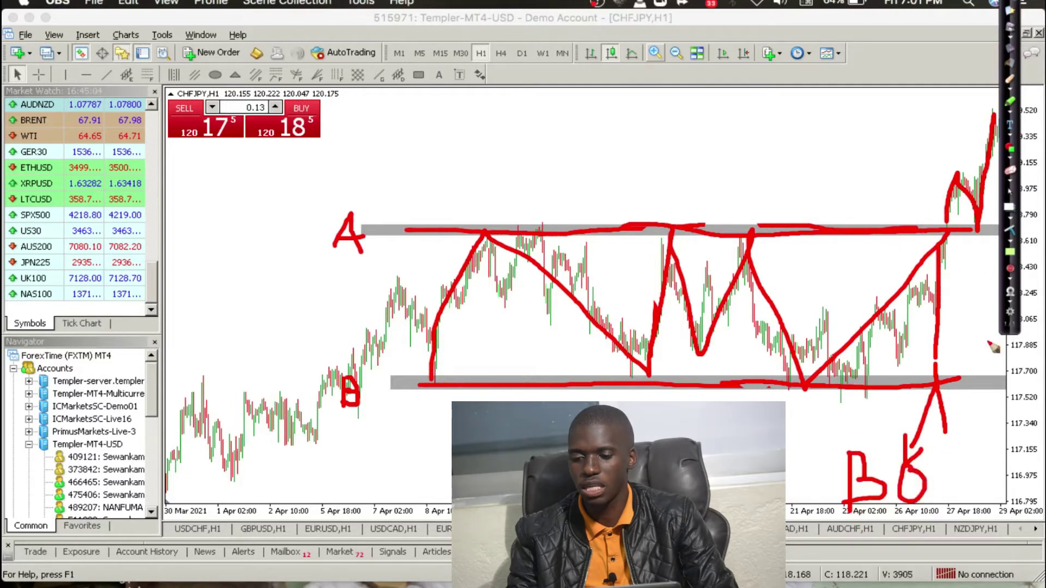
- Draw an up-left arrow from the breakout and write BO above the range
mouse_move(953, 233)
mouse_down()
mouse_move(810, 153)
mouse_move(816, 170)
mouse_move(832, 154)
mouse_up()
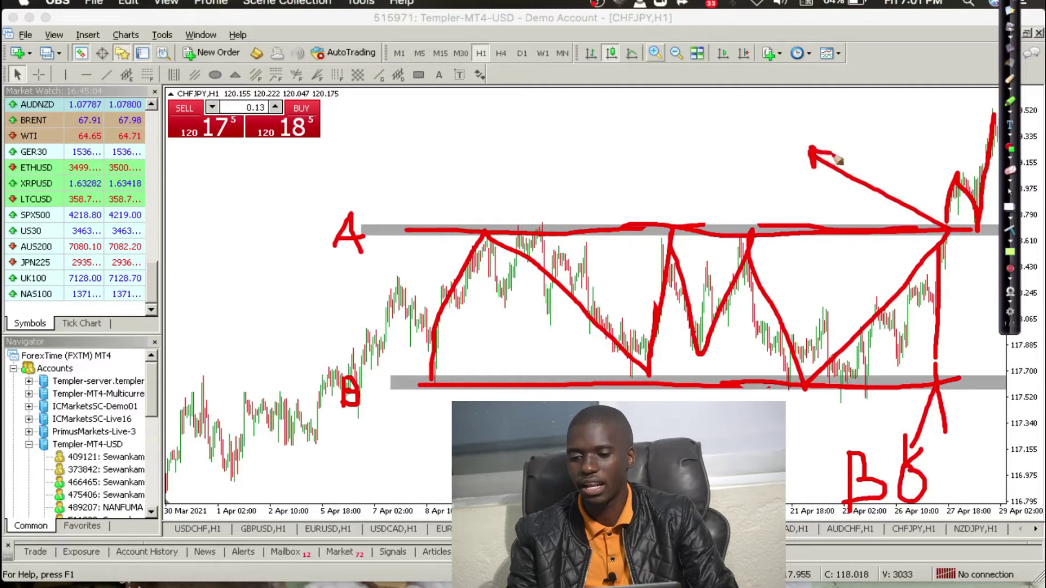
drag(716, 103, 717, 167)
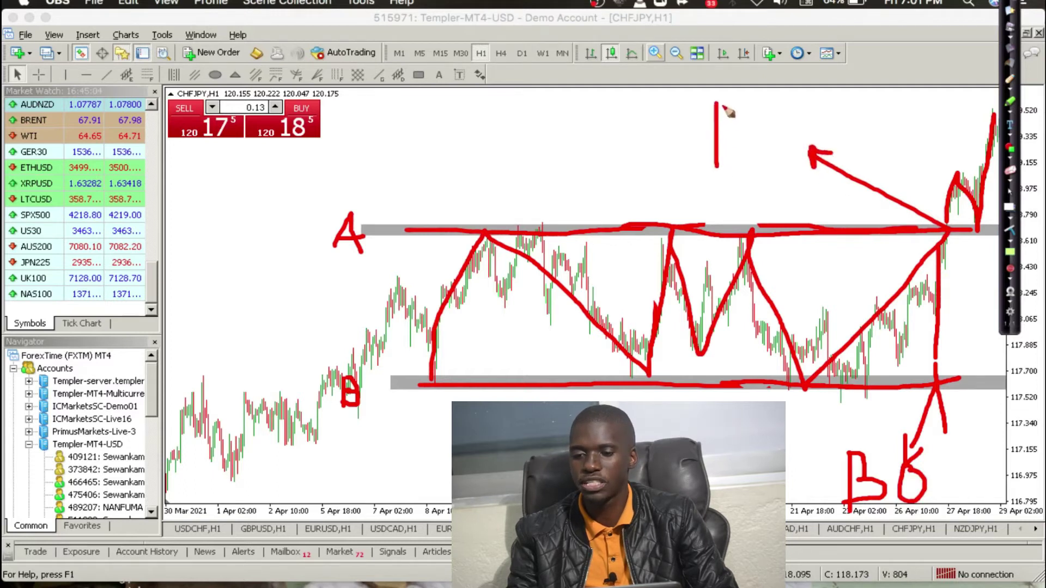
mouse_move(722, 110)
mouse_down()
mouse_move(735, 140)
mouse_move(722, 139)
mouse_move(757, 148)
mouse_move(751, 168)
mouse_move(714, 164)
mouse_up()
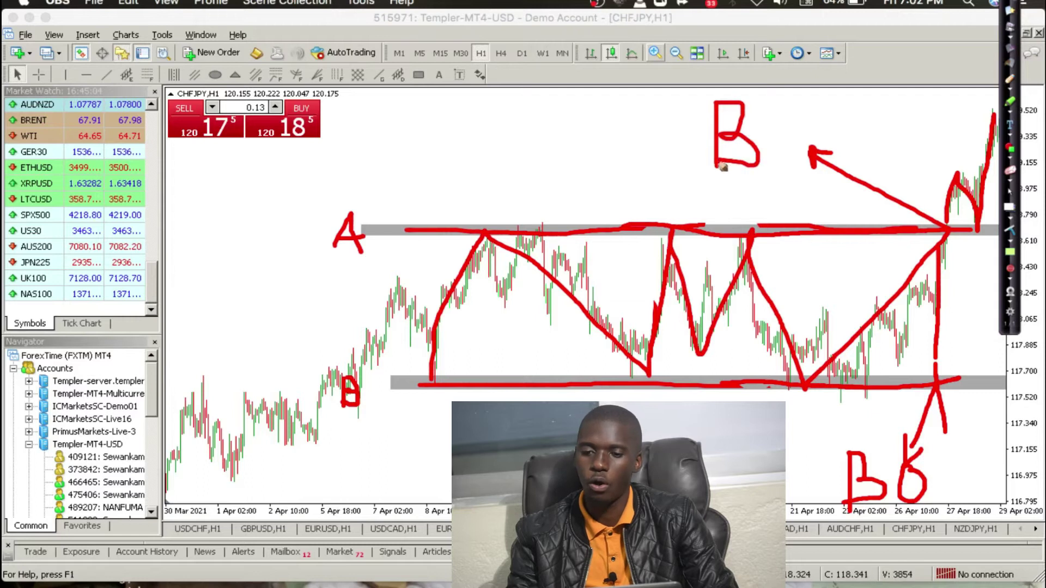
mouse_move(790, 101)
mouse_down()
mouse_move(780, 147)
mouse_move(796, 139)
mouse_move(785, 99)
mouse_move(821, 158)
mouse_up()
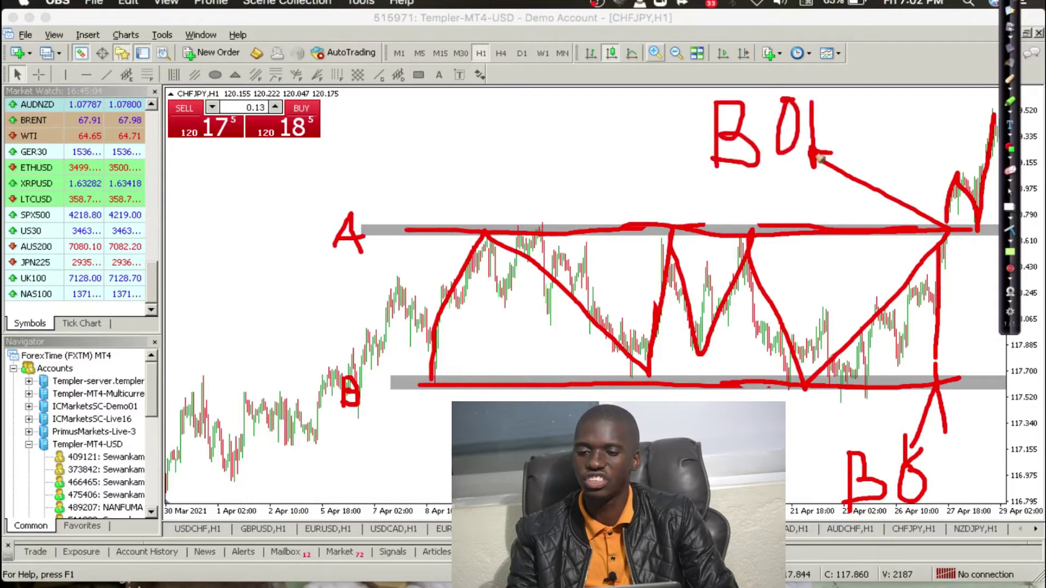
- Finish the upper and lower breakout labels so both read BOP
mouse_move(812, 101)
mouse_down()
mouse_move(826, 112)
mouse_move(820, 126)
mouse_up()
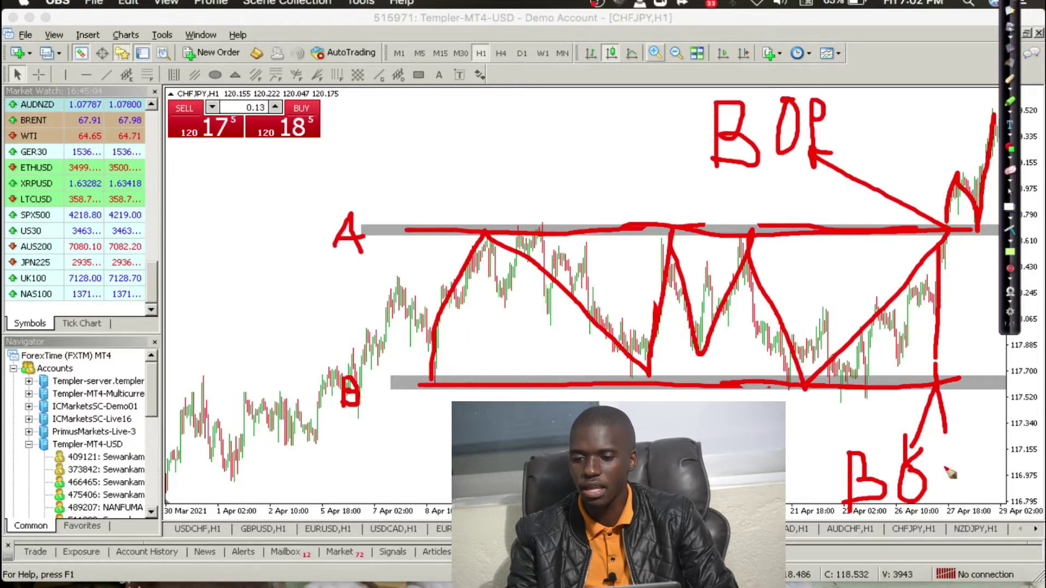
drag(936, 460, 938, 501)
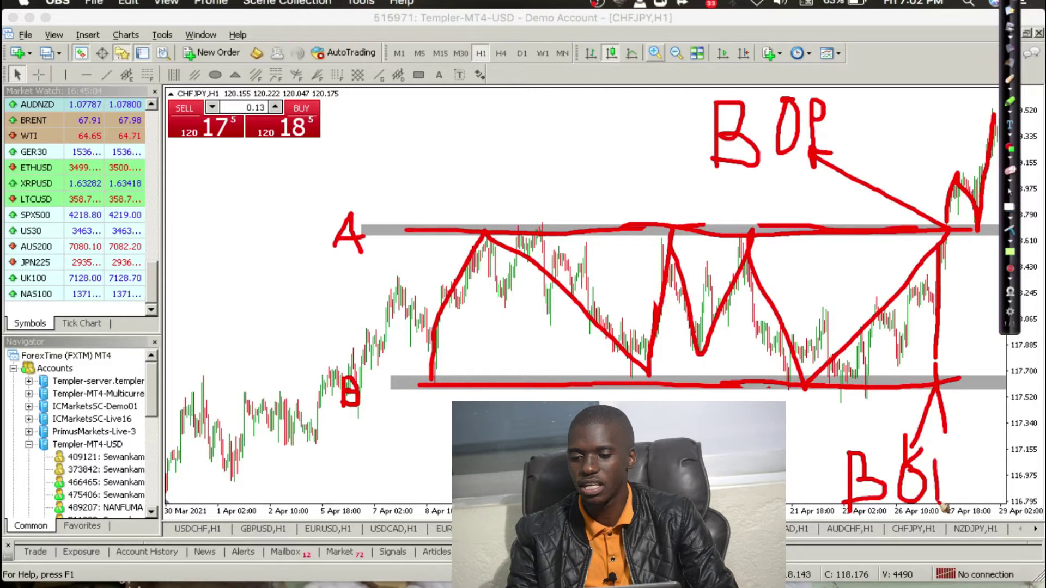
mouse_move(938, 459)
mouse_down()
mouse_move(955, 461)
mouse_move(941, 483)
mouse_up()
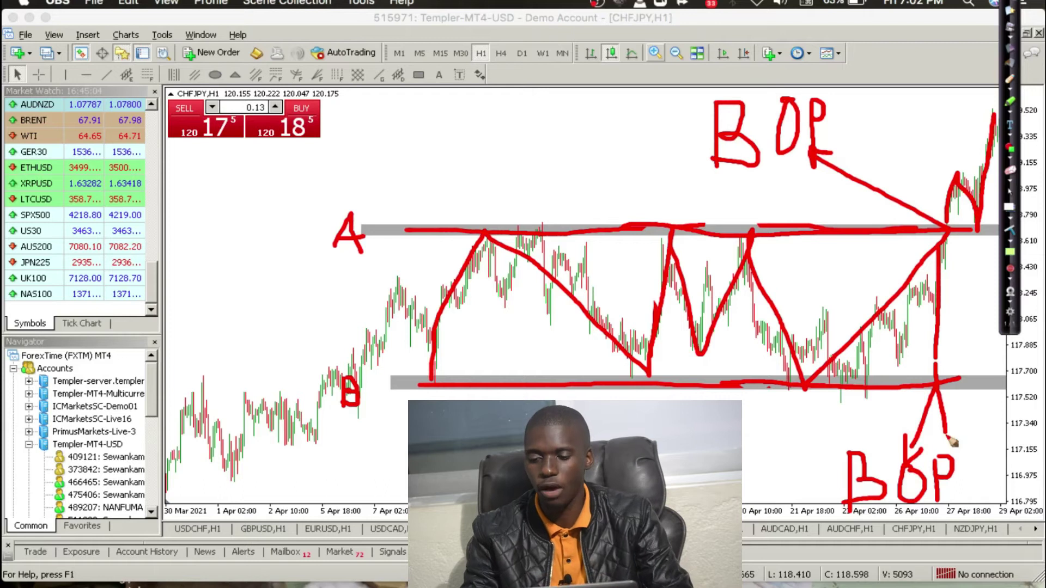
- Sketch a short rise after the lower breakout, then a long fall to the chart's bottom
drag(949, 440, 972, 387)
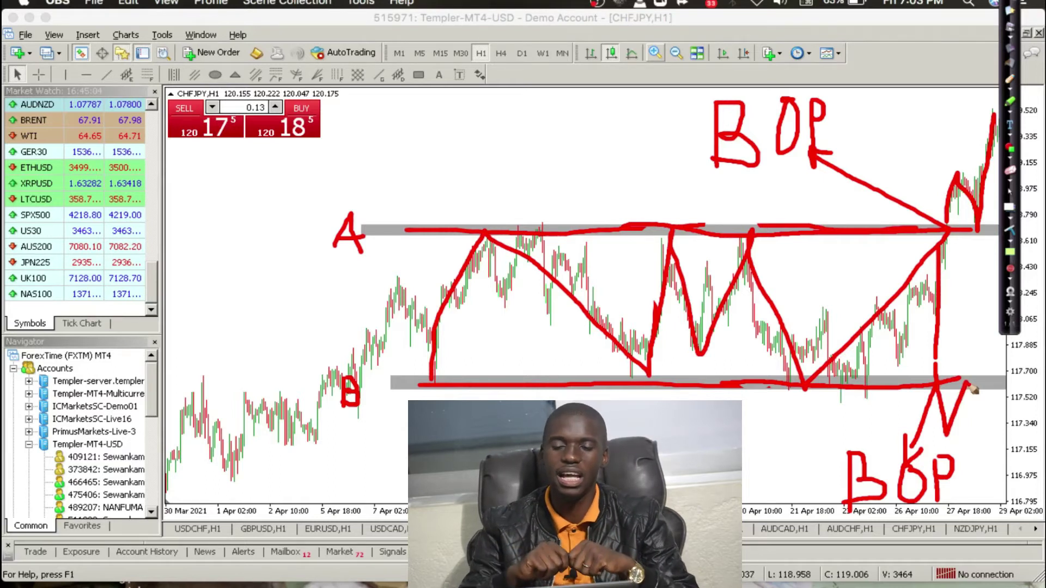
mouse_move(972, 389)
mouse_down()
mouse_move(990, 519)
mouse_move(974, 502)
mouse_move(989, 520)
mouse_up()
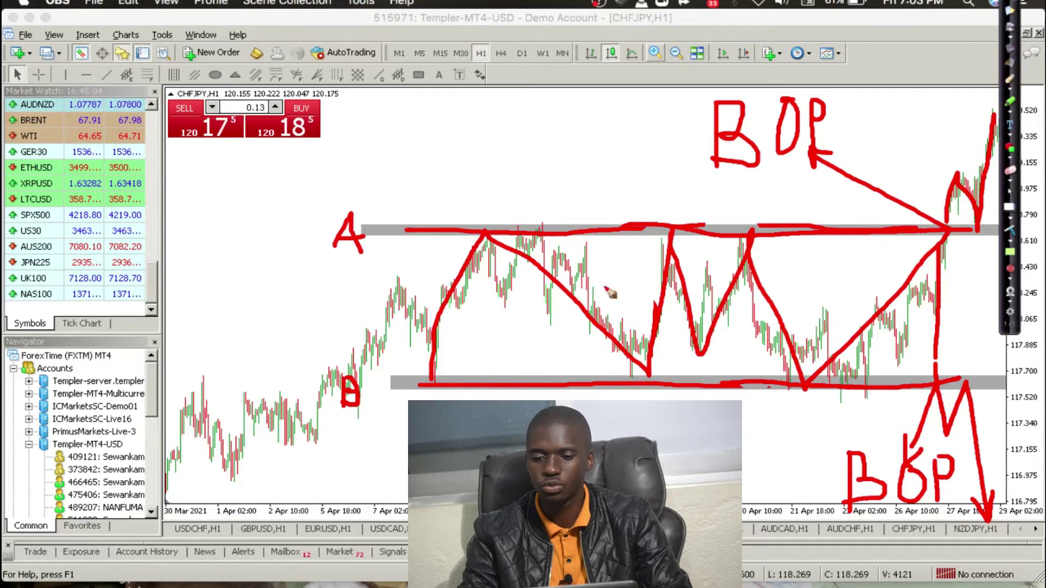
- Write R above the upper band and draw a long red line leftward from the right edge
drag(586, 181, 593, 227)
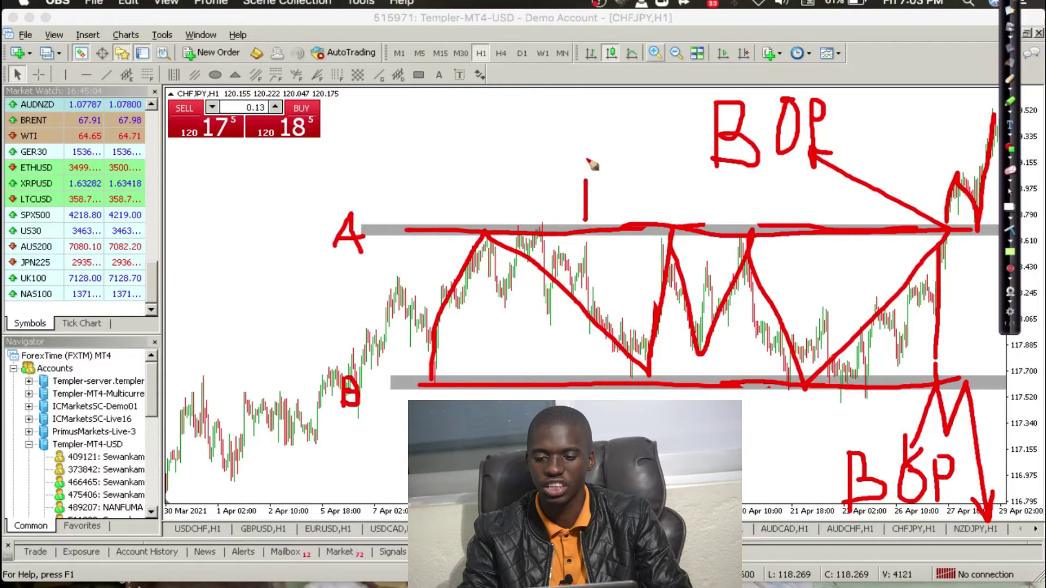
drag(587, 181, 611, 228)
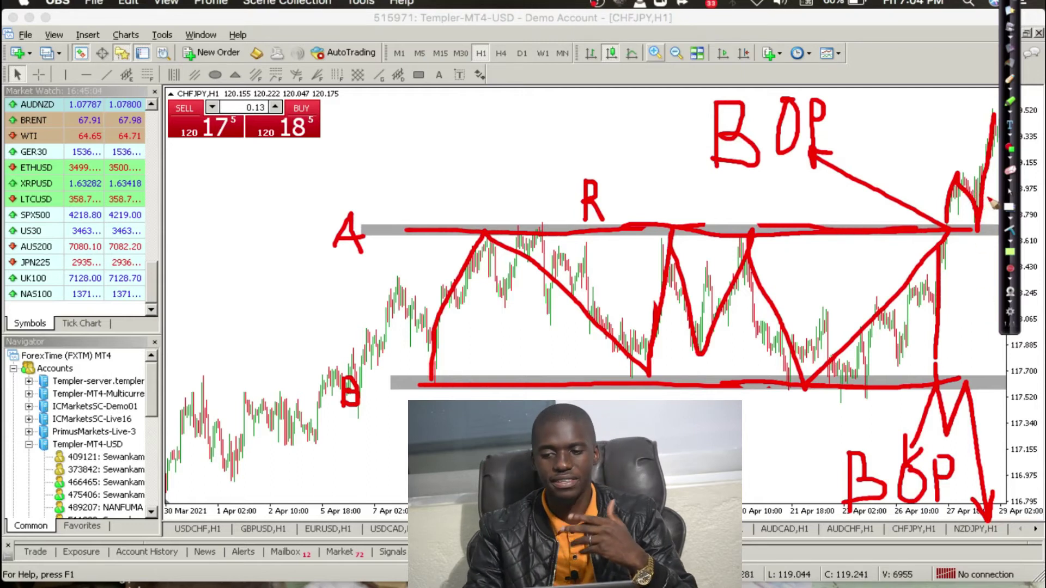
mouse_move(992, 199)
mouse_down()
mouse_move(705, 188)
mouse_move(527, 164)
mouse_up()
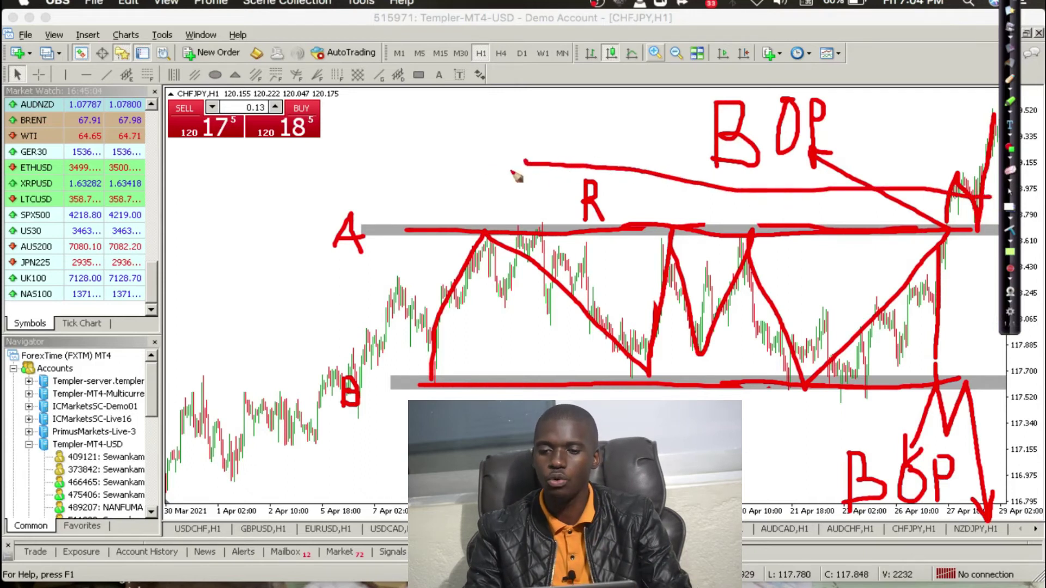
- Write E at the left end of the high line and draw a red line below band B
mouse_move(464, 145)
mouse_down()
mouse_move(471, 183)
mouse_move(463, 143)
mouse_move(506, 137)
mouse_move(465, 160)
mouse_move(489, 162)
mouse_move(467, 186)
mouse_move(508, 183)
mouse_up()
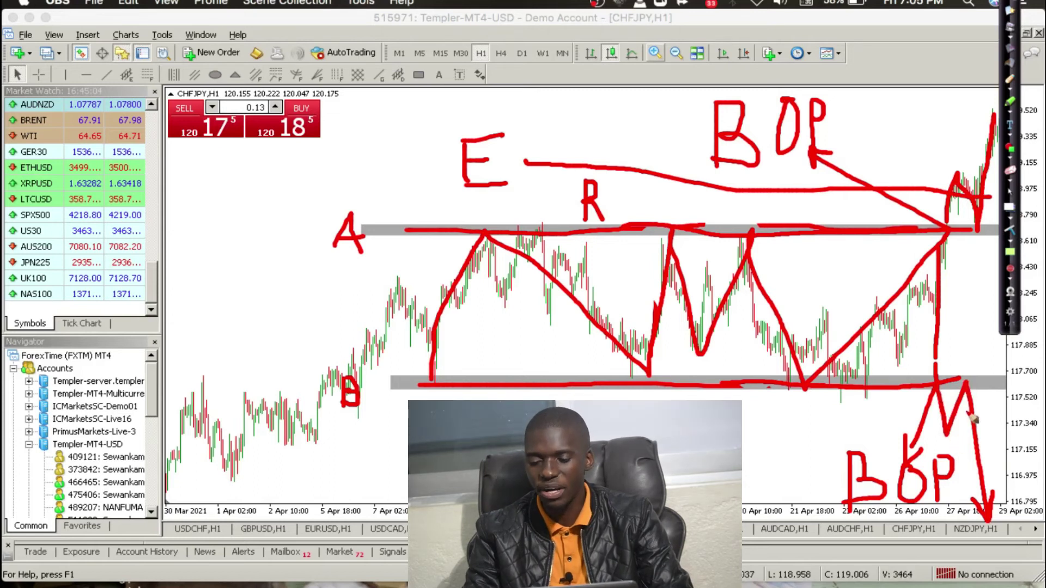
mouse_move(970, 413)
mouse_down()
mouse_move(989, 416)
mouse_move(751, 426)
mouse_up()
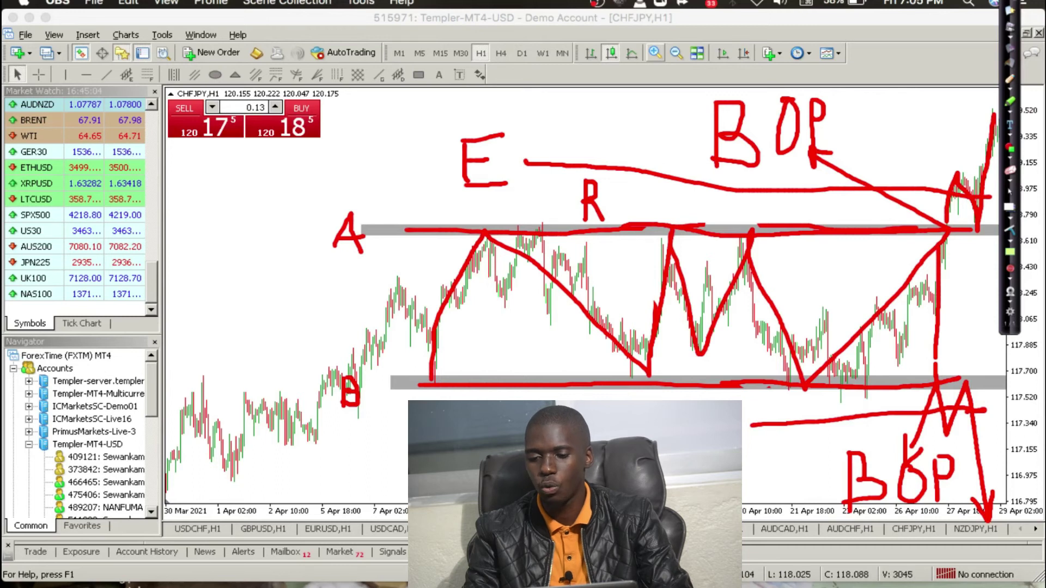
- Write a 5 with extra marks beside the lower line and a B at the upper breakout
drag(758, 459, 743, 461)
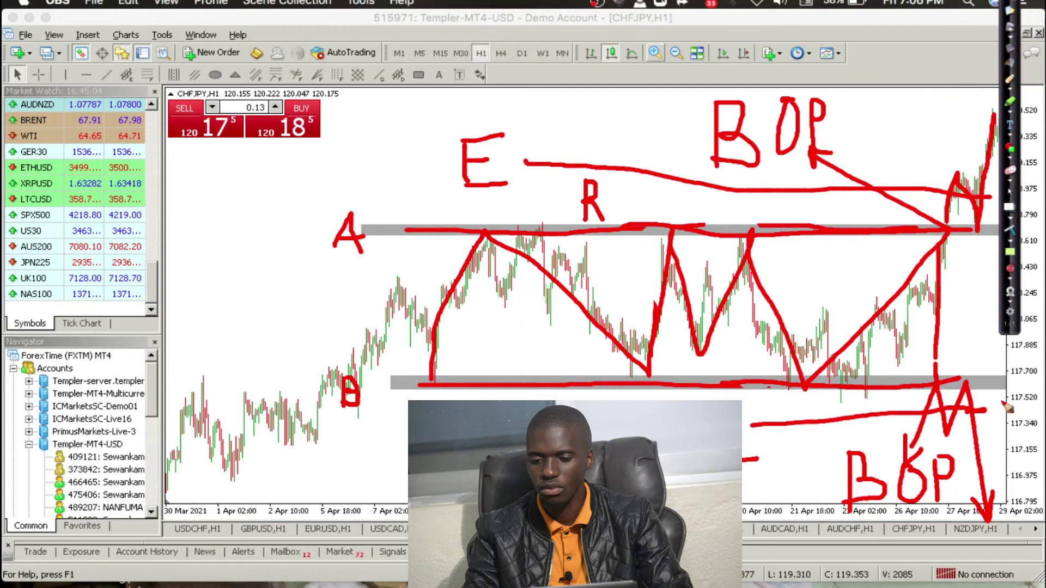
mouse_move(1005, 407)
mouse_down()
mouse_move(1008, 433)
mouse_move(999, 427)
mouse_move(1019, 397)
mouse_up()
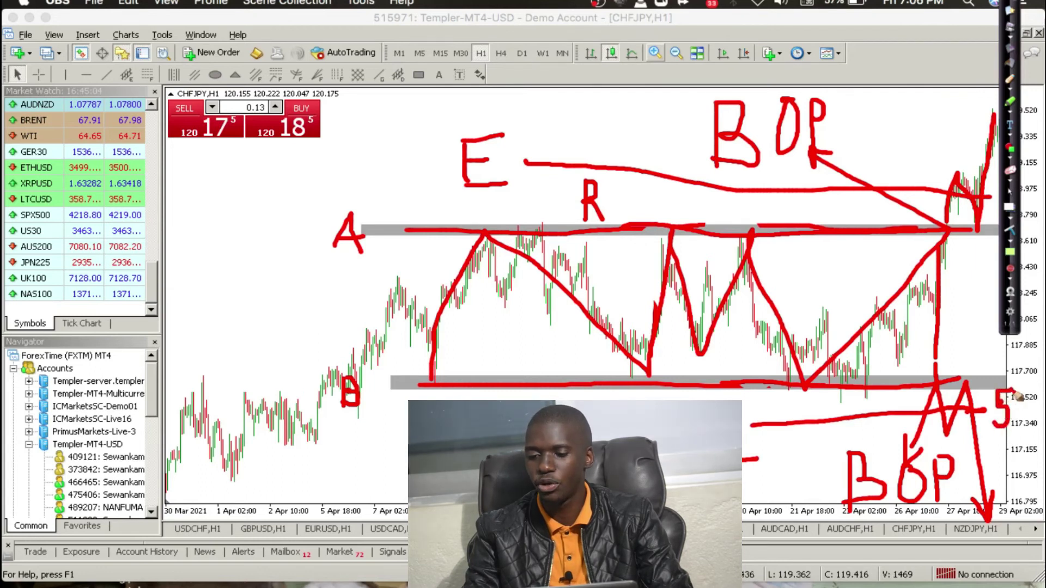
drag(1020, 390, 1020, 417)
click(1020, 425)
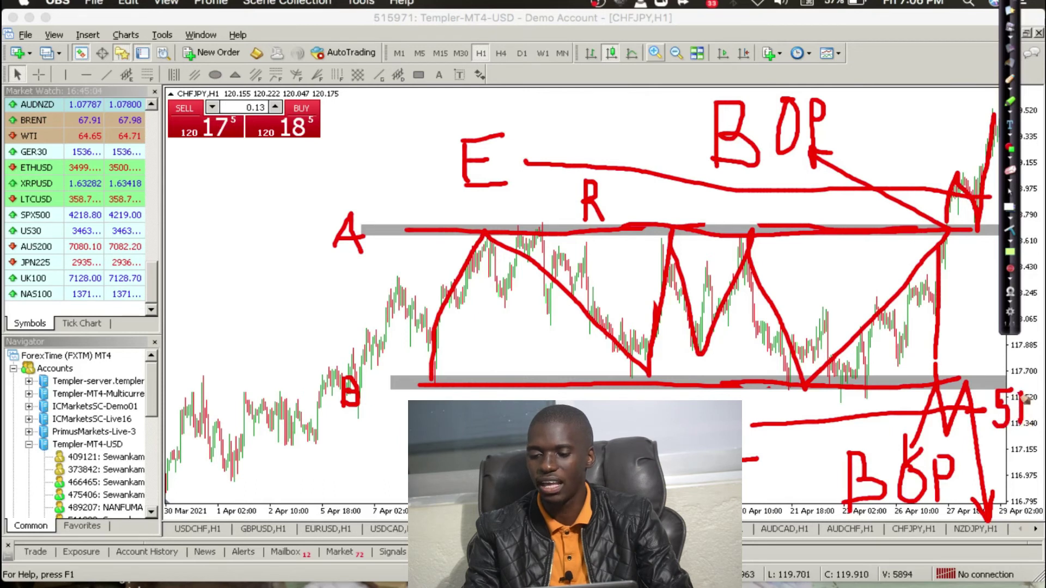
mouse_move(1029, 396)
mouse_down()
mouse_move(1018, 412)
mouse_move(1032, 435)
mouse_move(1014, 440)
mouse_up()
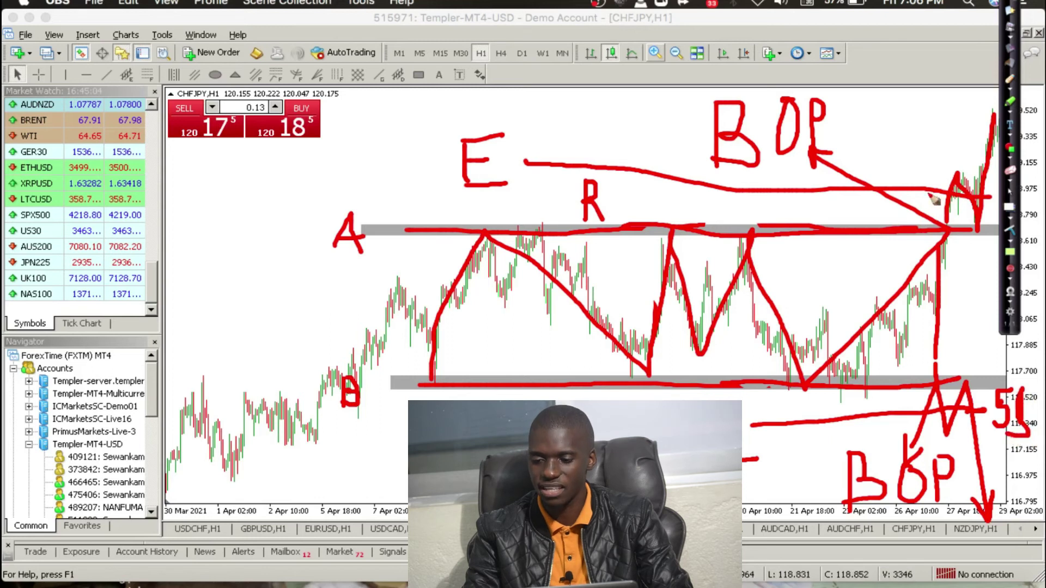
mouse_move(903, 175)
mouse_down()
mouse_move(905, 208)
mouse_move(903, 177)
mouse_move(925, 179)
mouse_move(933, 198)
mouse_move(922, 204)
mouse_move(940, 205)
mouse_move(910, 217)
mouse_up()
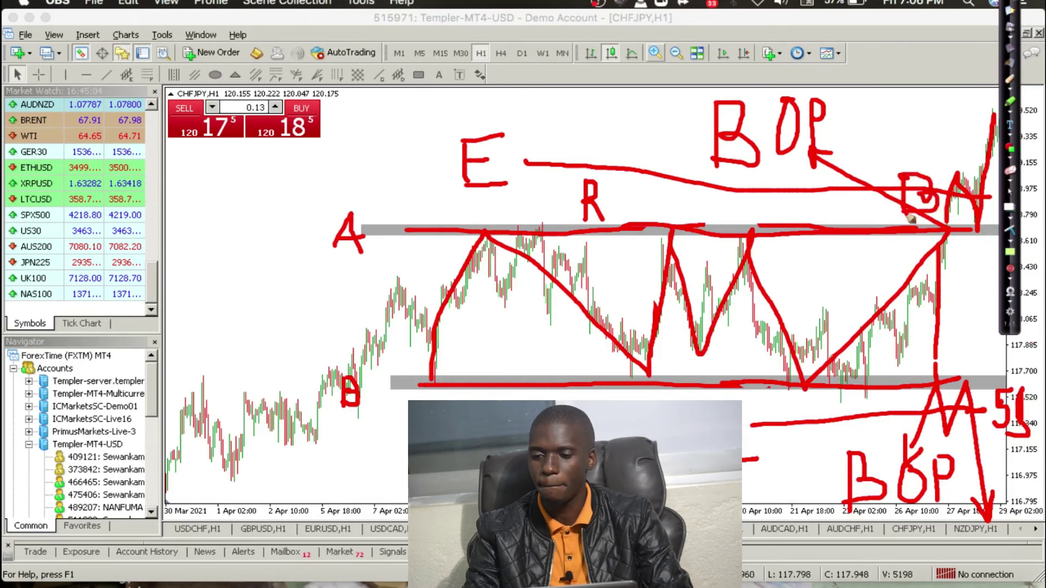
drag(955, 184, 959, 218)
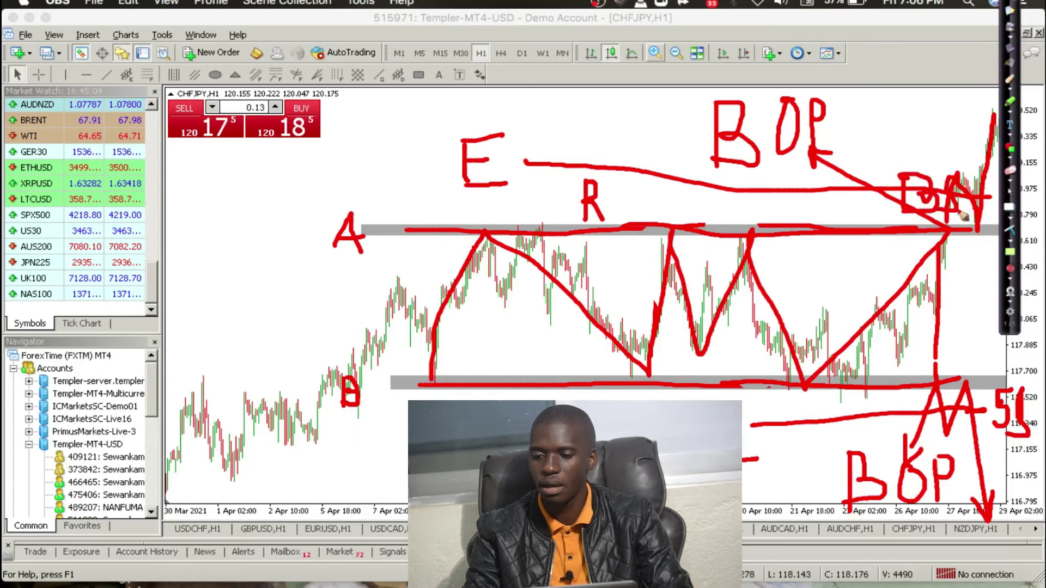